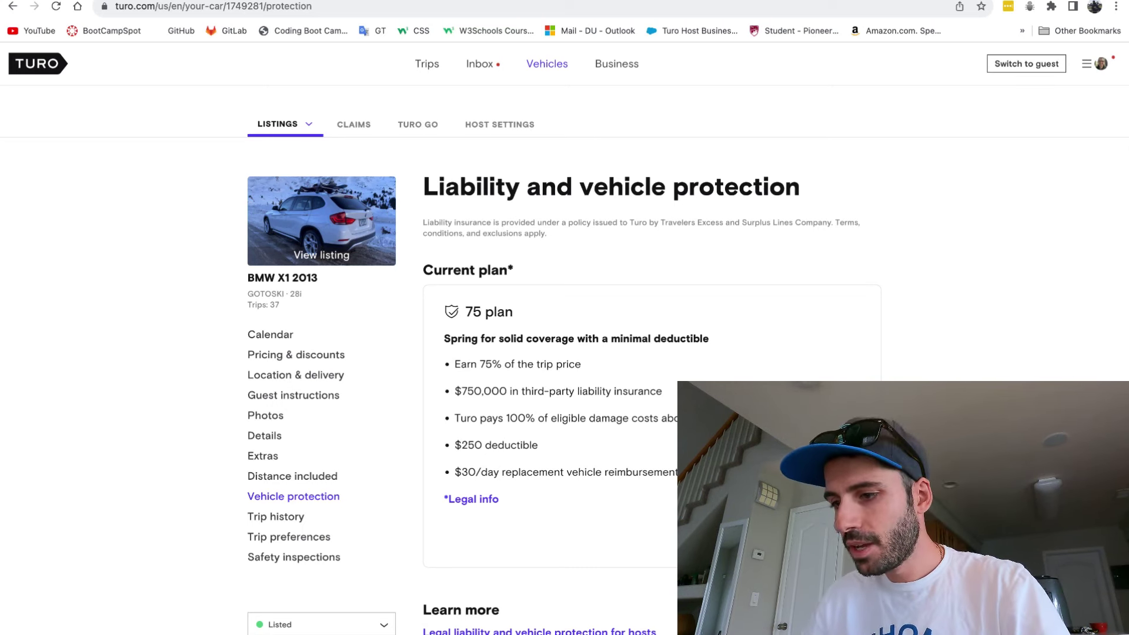
# Step: Open the protection plan selection for the BMW X1 2013 and review the host take of the 75 plan
pyautogui.scroll(-3, 426, 136)
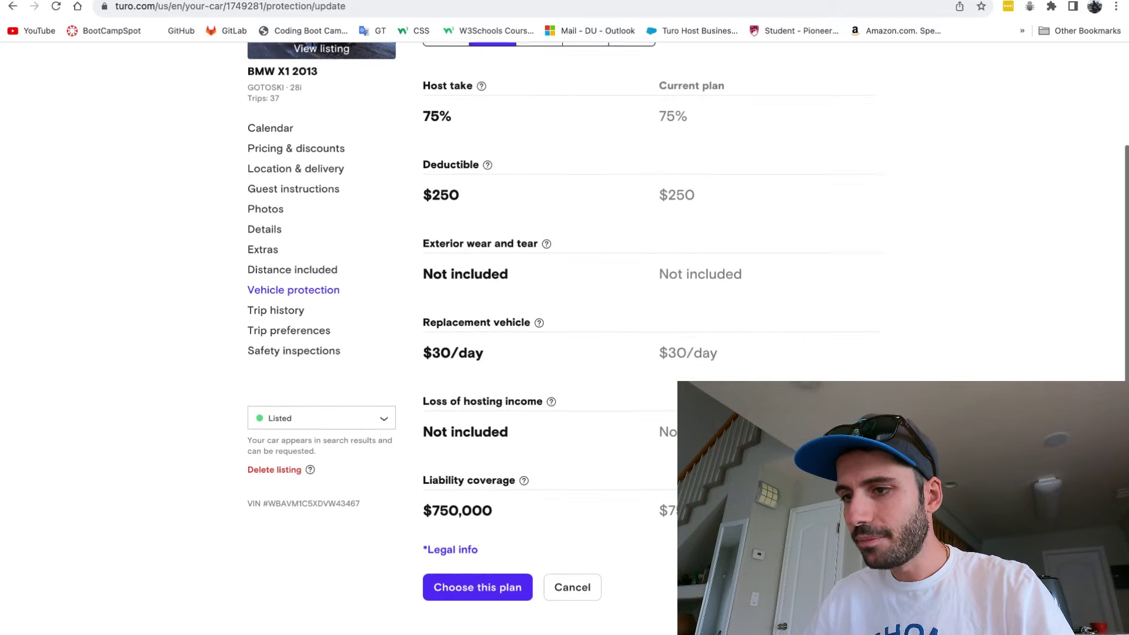
pyautogui.scroll(2, 425, 135)
pyautogui.scroll(-1, 426, 135)
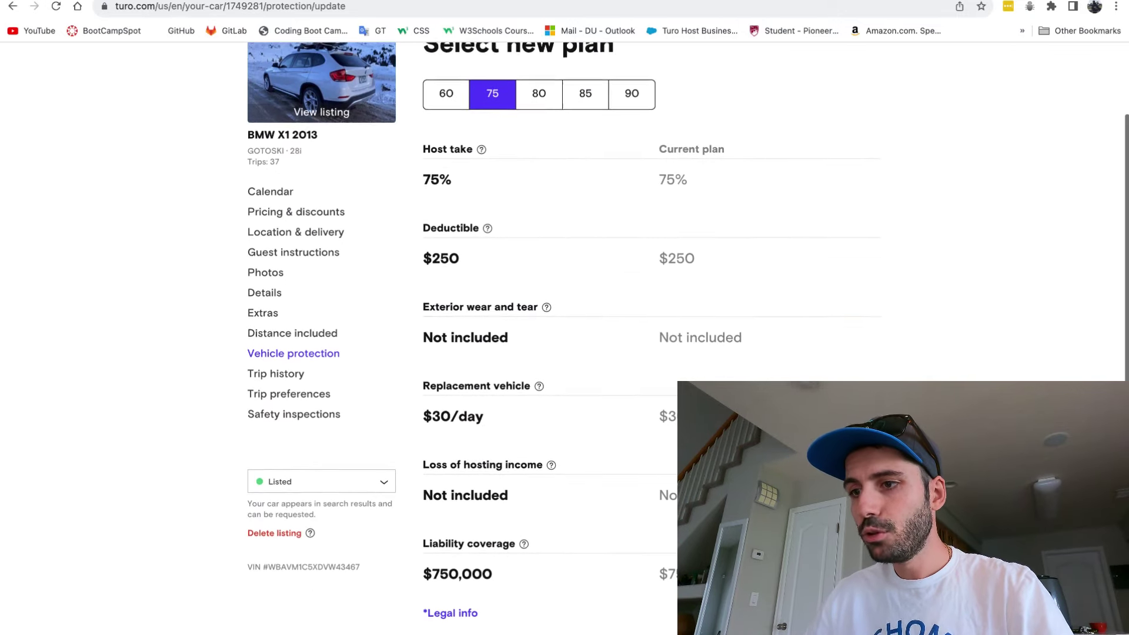
pyautogui.moveTo(454, 178)
pyautogui.mouseDown()
pyautogui.moveTo(425, 179)
pyautogui.moveTo(450, 180)
pyautogui.mouseUp()
pyautogui.click(448, 180)
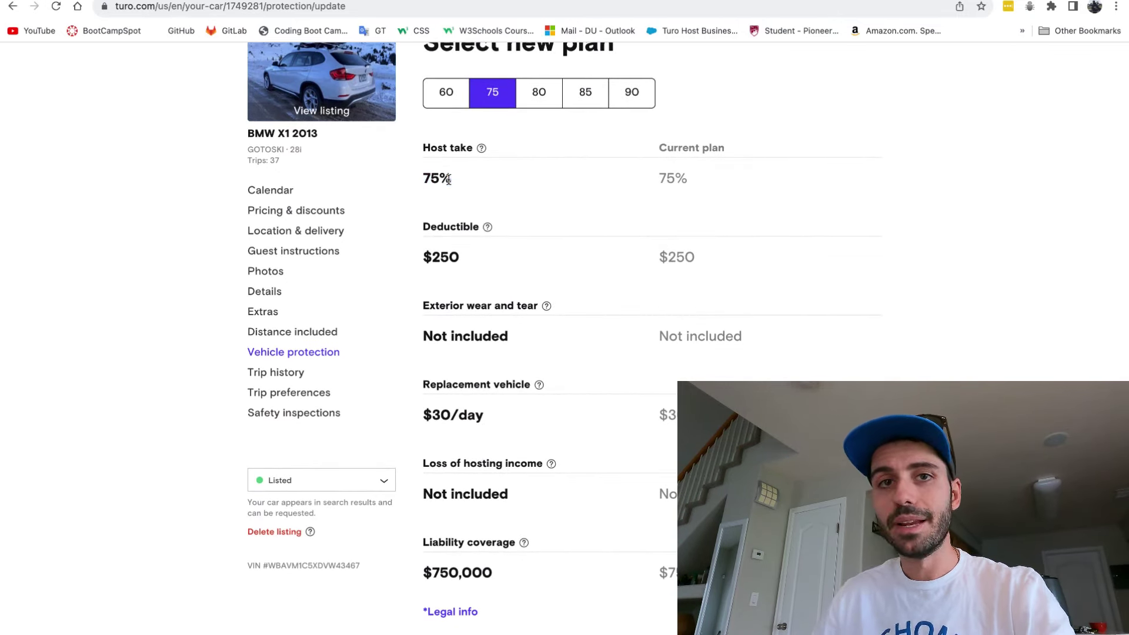
# Step: Preview the 90 plan and compare its host take and deductible with those of the current plan
pyautogui.click(640, 98)
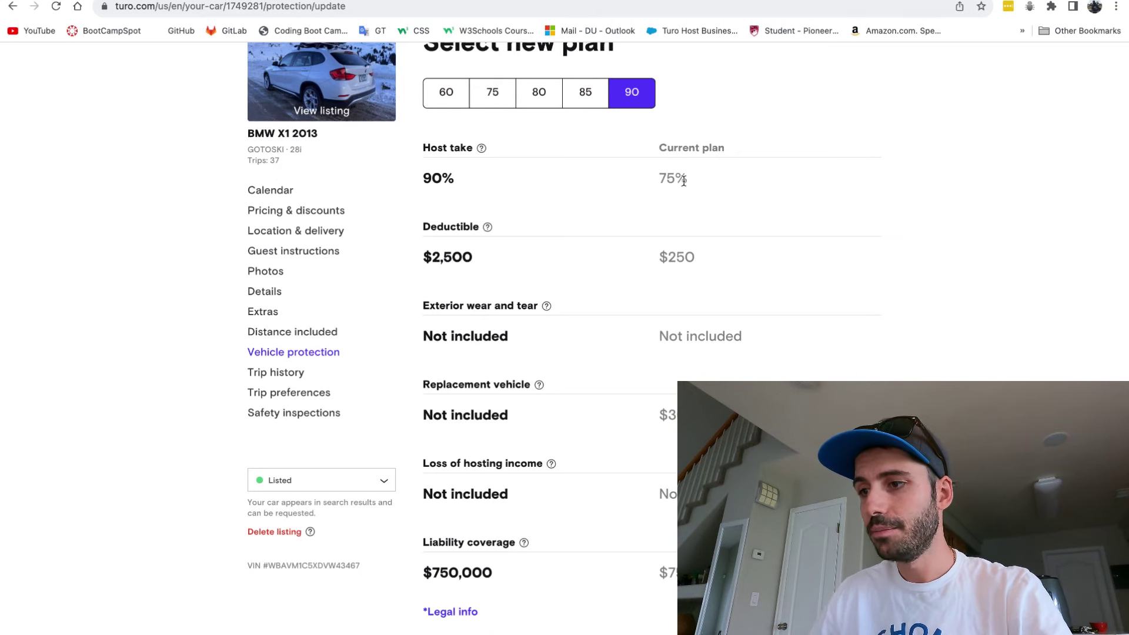
pyautogui.moveTo(687, 180); pyautogui.dragTo(716, 179)
pyautogui.click(650, 183)
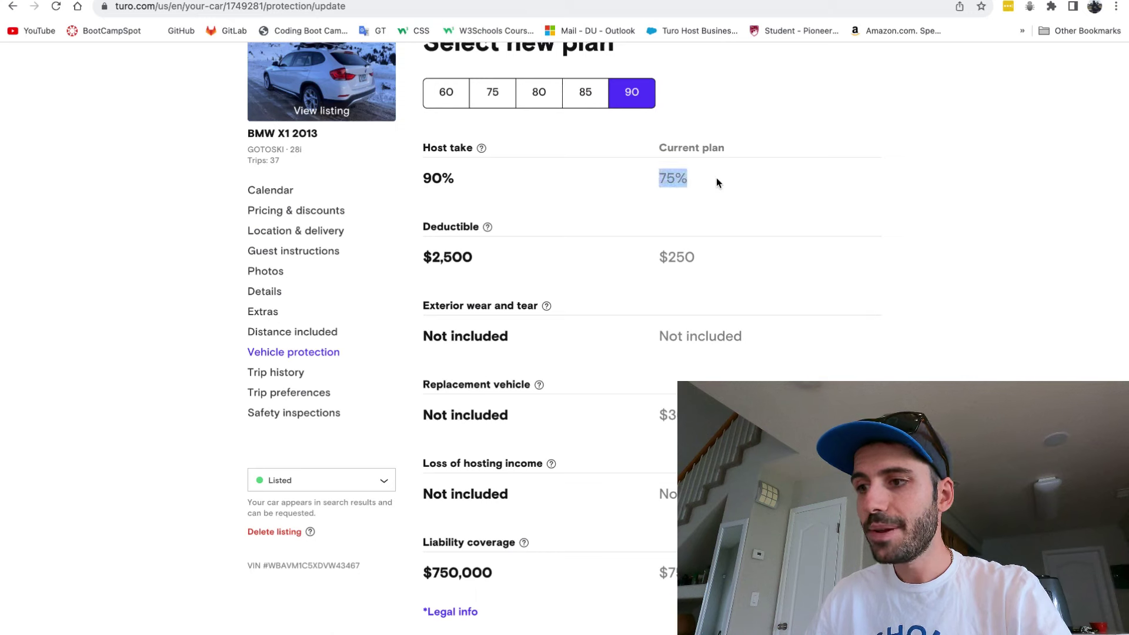
pyautogui.click(716, 179)
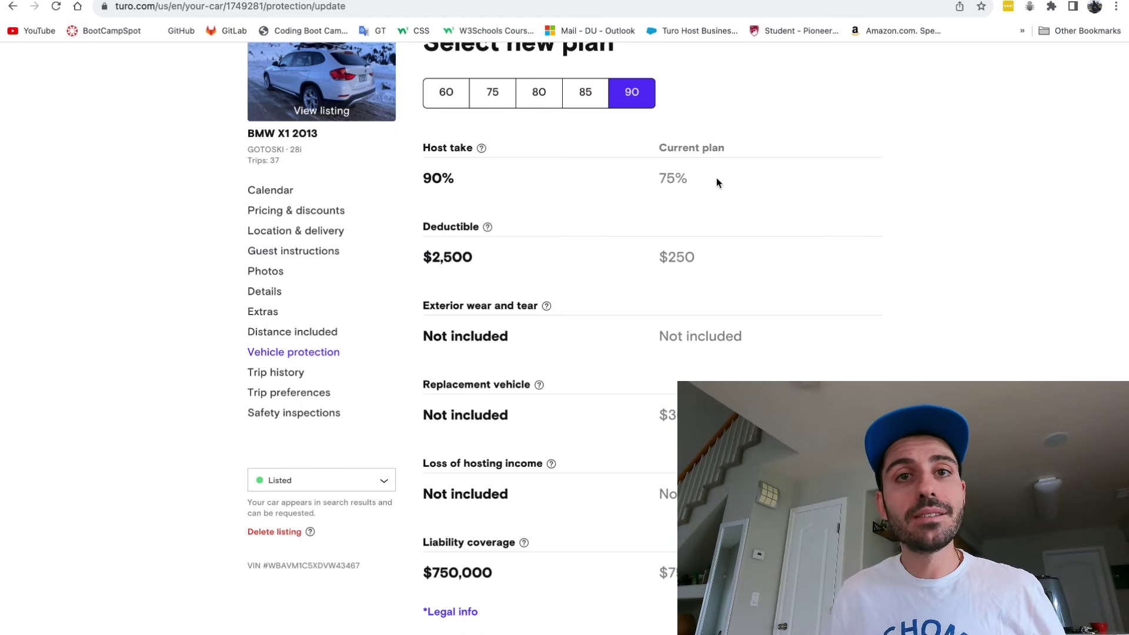
pyautogui.moveTo(699, 257); pyautogui.dragTo(637, 257)
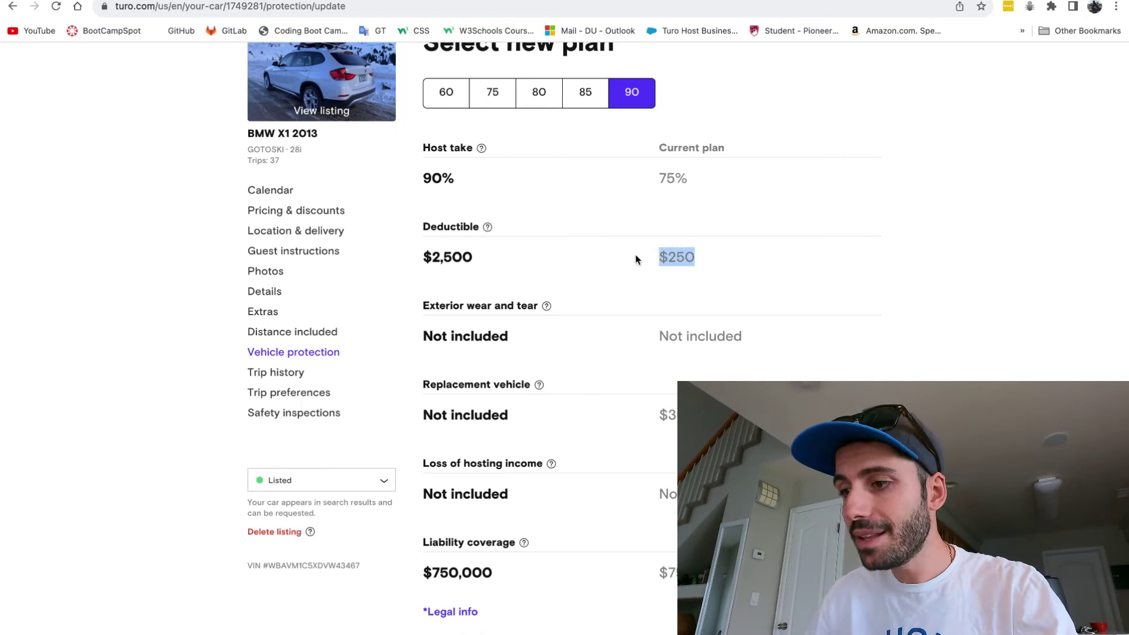
pyautogui.click(670, 256)
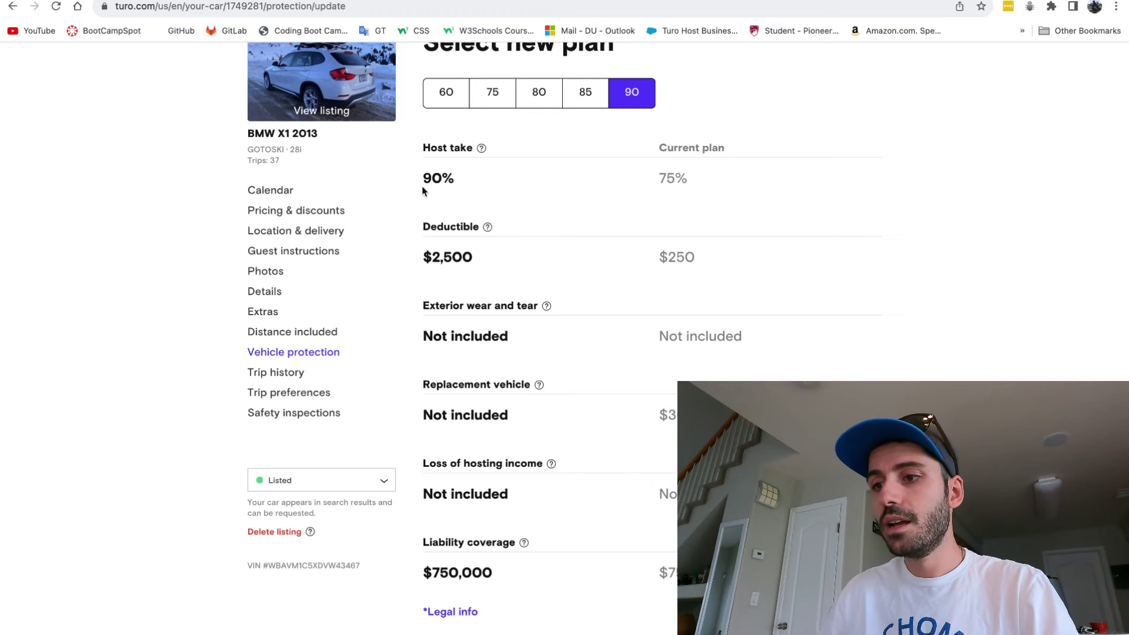
# Step: Examine the host take and deductible offered by the 90 plan
pyautogui.moveTo(422, 191); pyautogui.dragTo(459, 184)
pyautogui.click(460, 188)
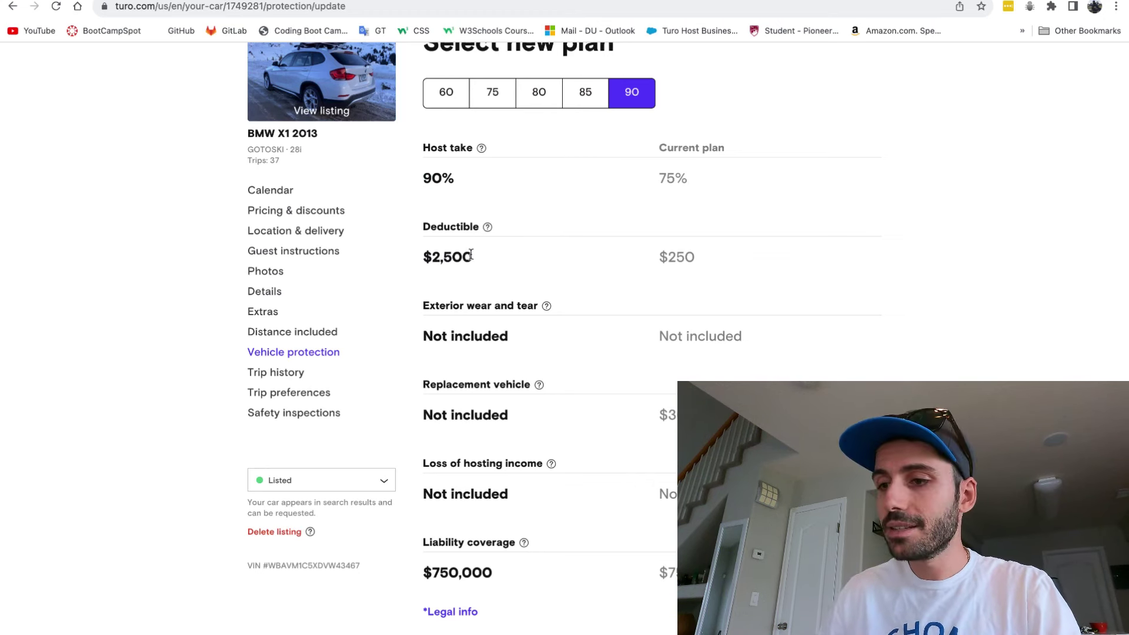
pyautogui.moveTo(486, 257)
pyautogui.mouseDown()
pyautogui.moveTo(401, 251)
pyautogui.moveTo(471, 257)
pyautogui.mouseUp()
pyautogui.click(431, 259)
pyautogui.click(468, 257)
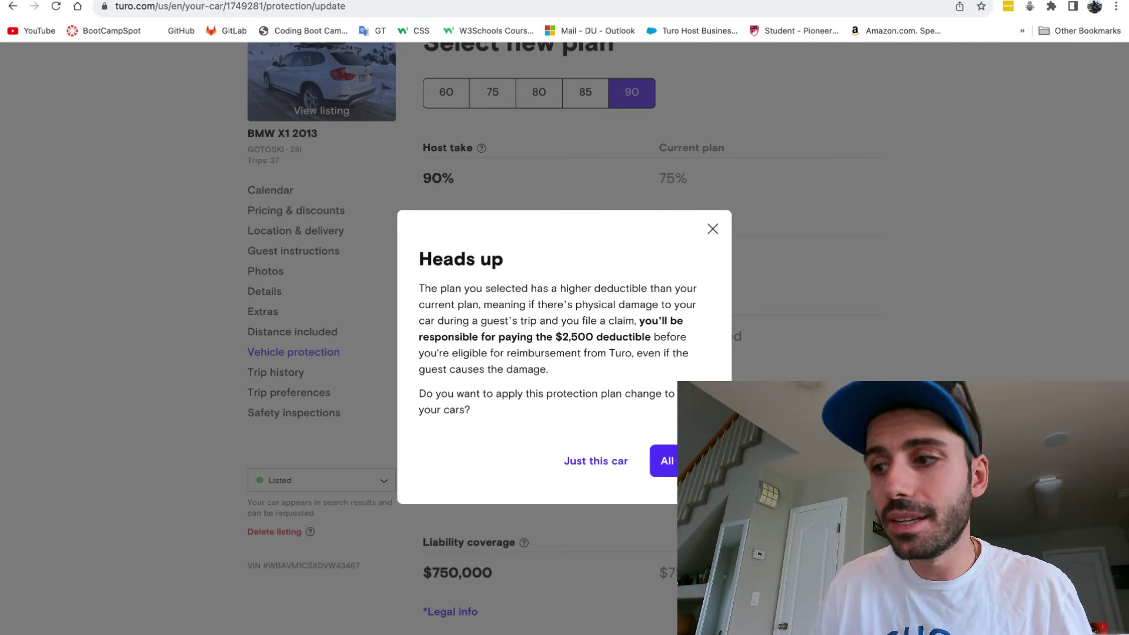
# Step: Dismiss the higher-deductible notice without applying the 90 plan, and review the current plan's host take
pyautogui.click(712, 230)
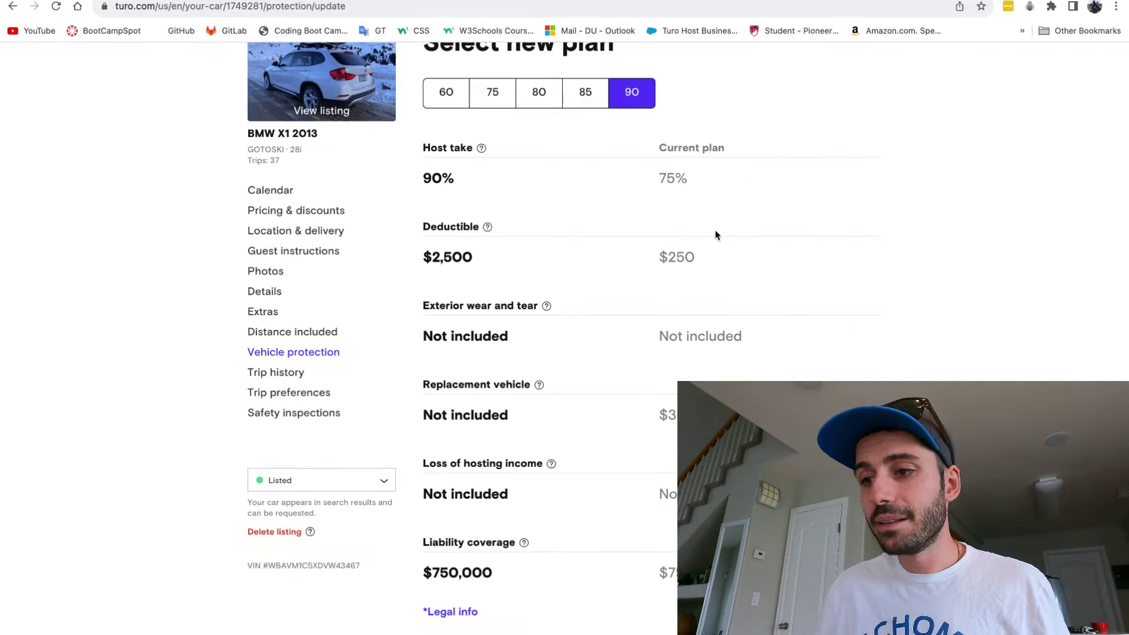
pyautogui.moveTo(699, 184); pyautogui.dragTo(620, 185)
pyautogui.click(620, 185)
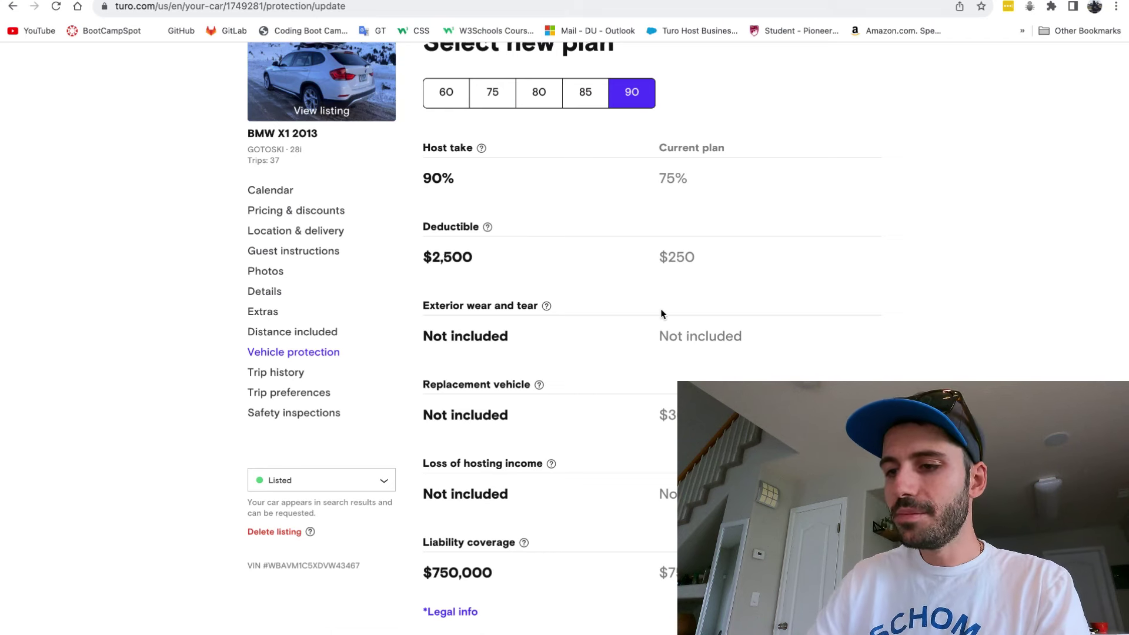
# Step: Check the exterior wear and tear coverage of the 90 plan against the 60 plan, returning to the 90 plan
pyautogui.moveTo(511, 327); pyautogui.dragTo(411, 323)
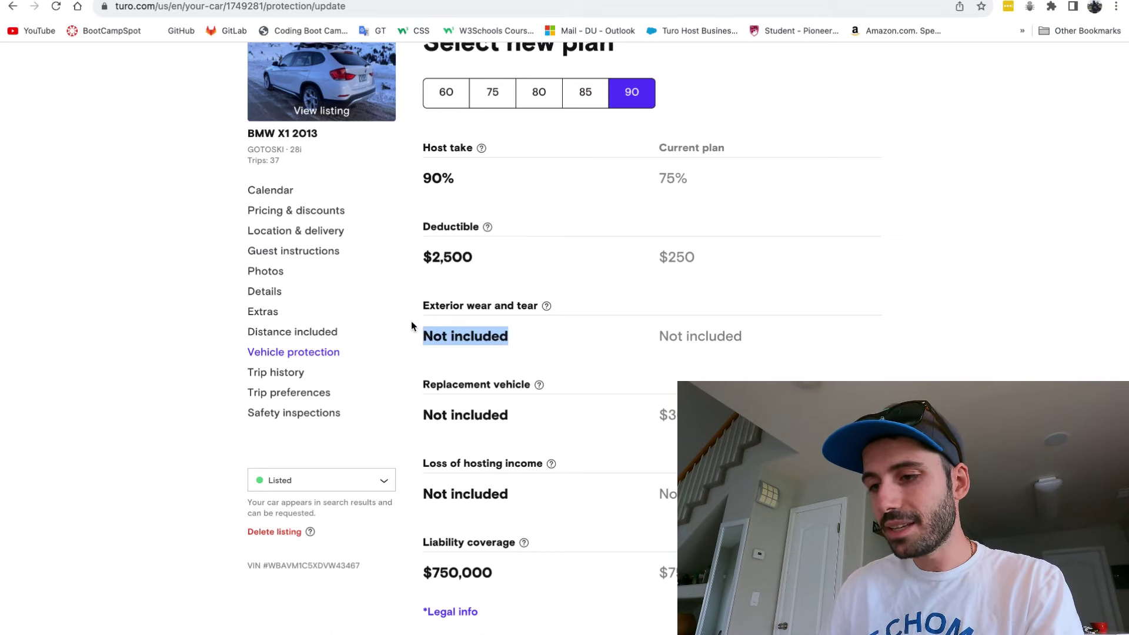
pyautogui.click(705, 361)
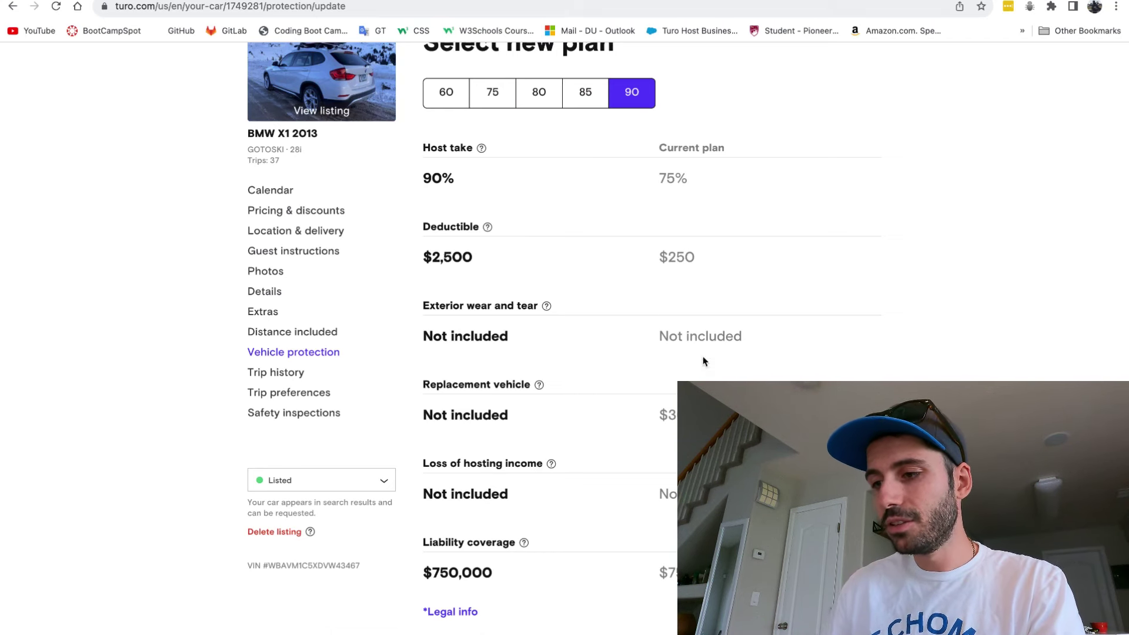
pyautogui.click(458, 94)
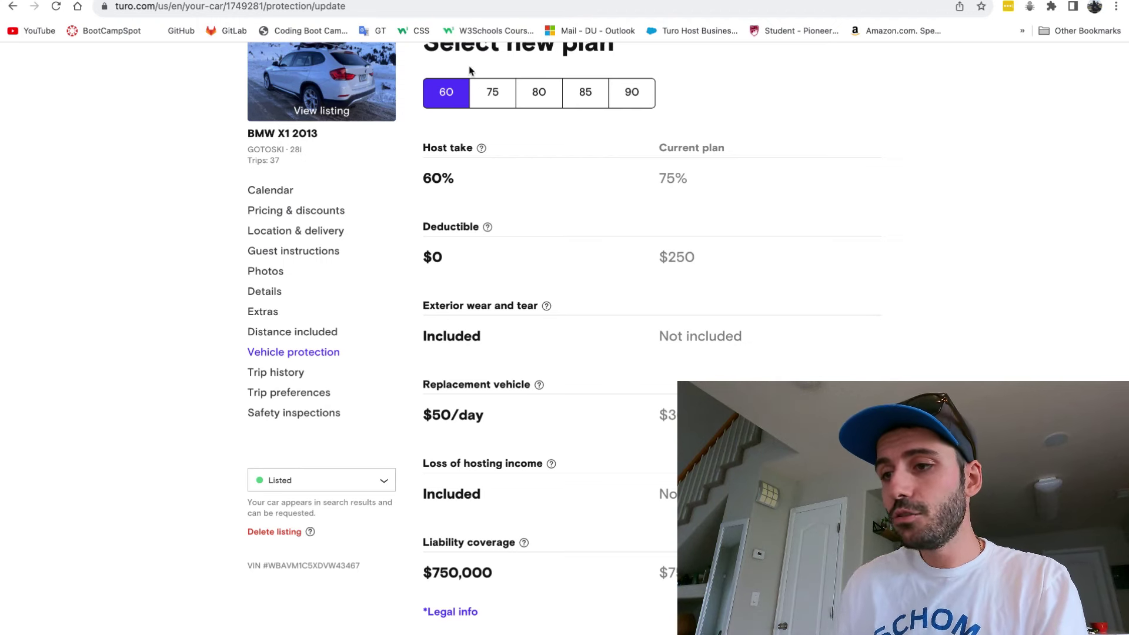
pyautogui.click(627, 99)
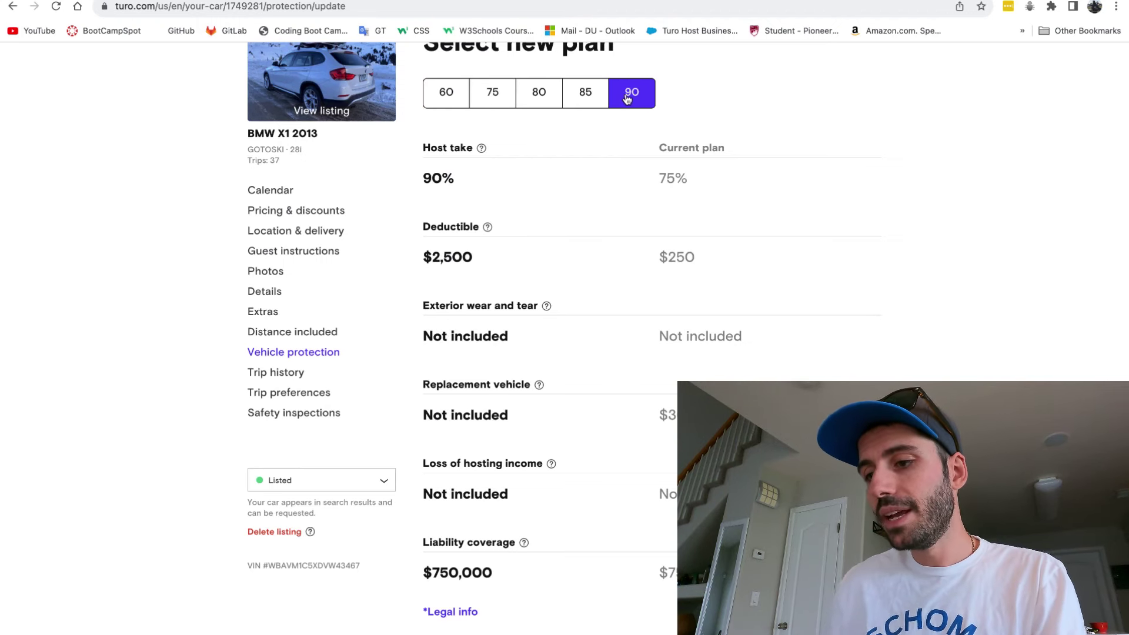
# Step: Review the 90 plan's loss of hosting income and liability coverage terms
pyautogui.scroll(-2, 574, 448)
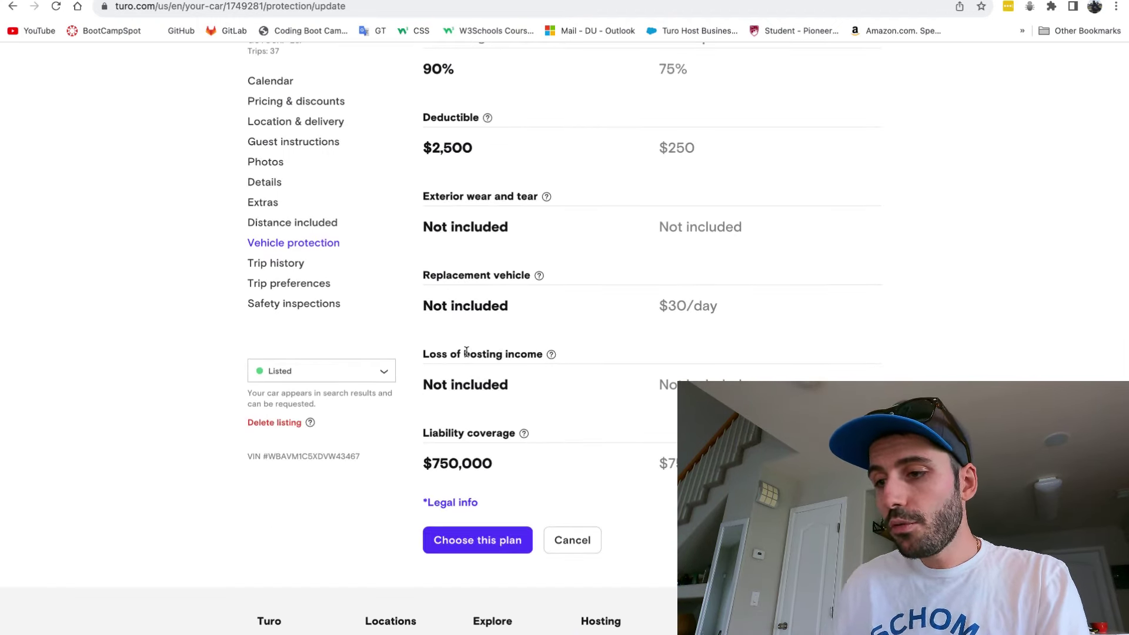
pyautogui.moveTo(464, 353); pyautogui.dragTo(474, 384)
pyautogui.click(486, 354)
pyautogui.click(474, 378)
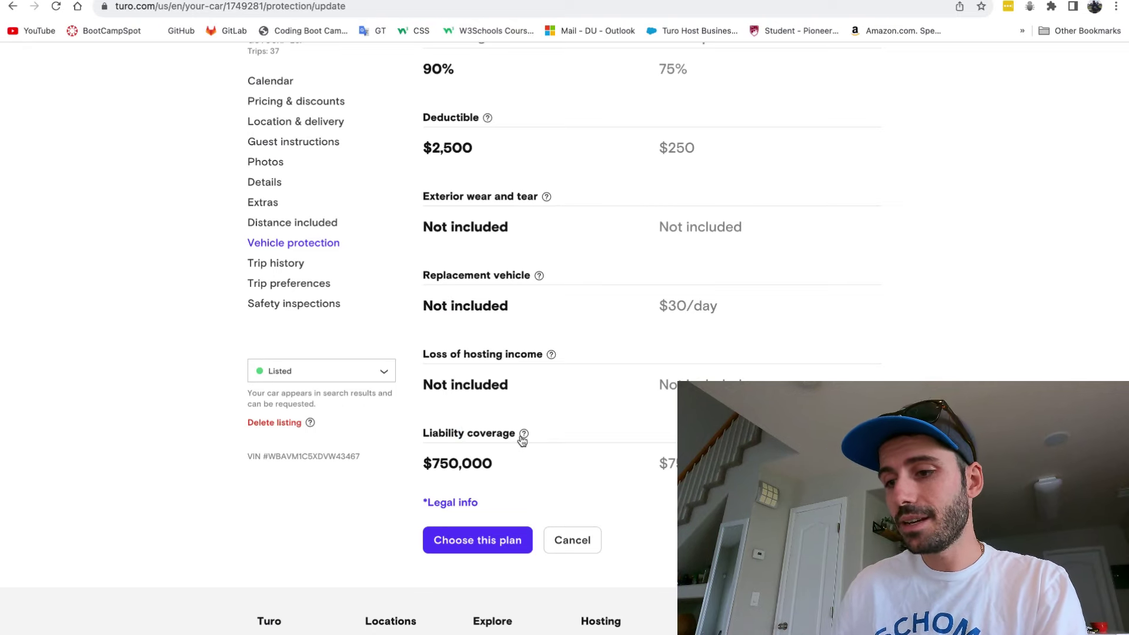
pyautogui.scroll(4, 521, 439)
pyautogui.scroll(-5, 521, 440)
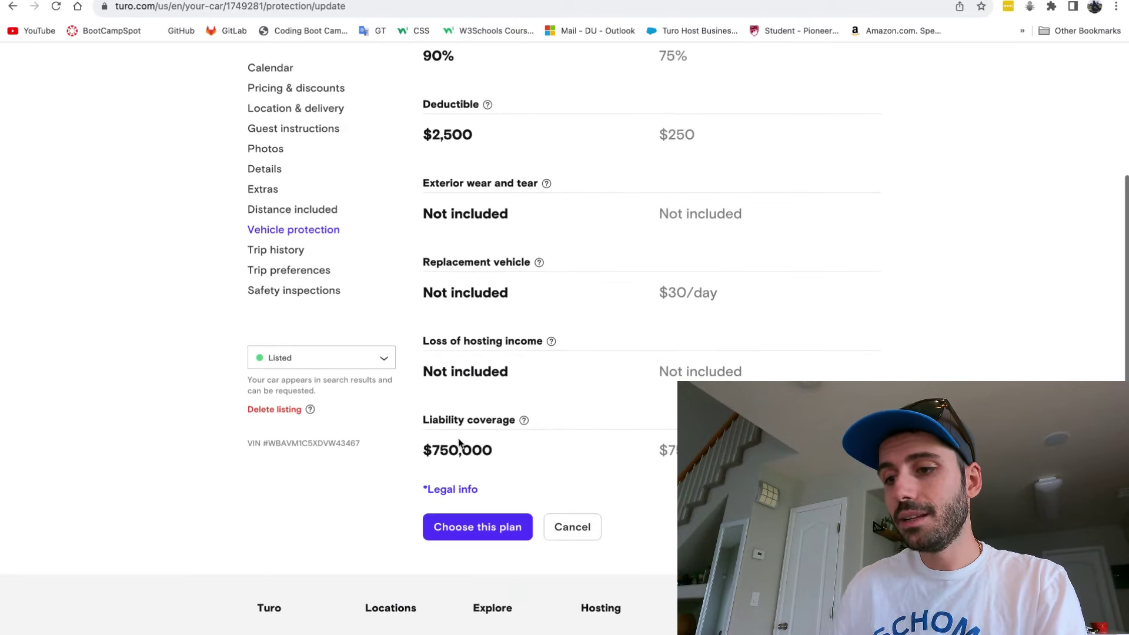
pyautogui.doubleClick(451, 420)
pyautogui.doubleClick(503, 416)
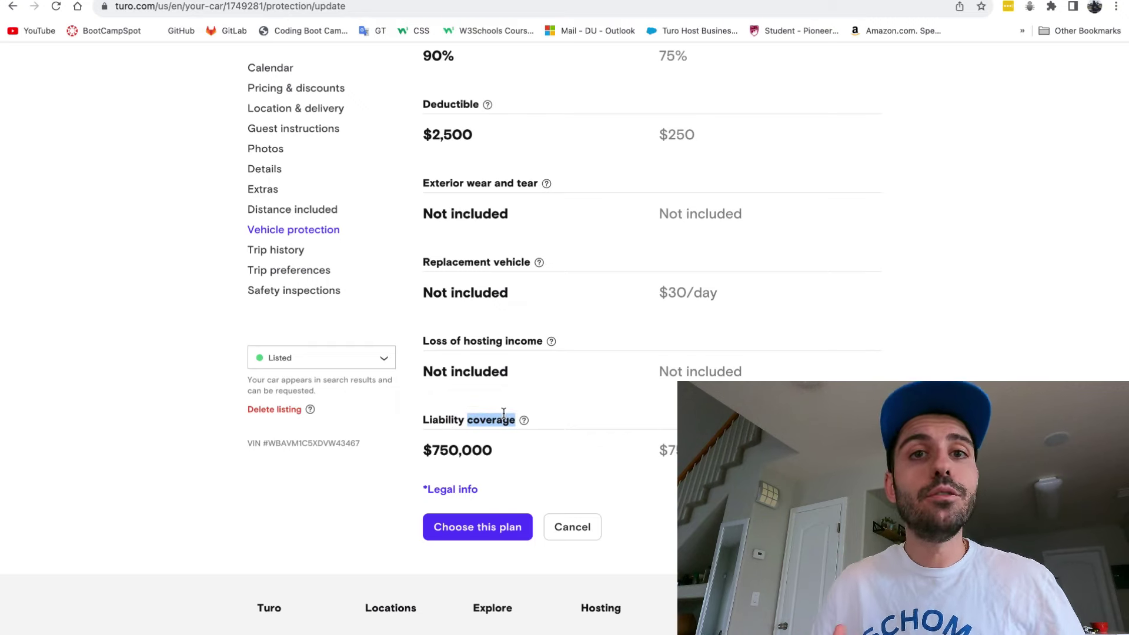
# Step: Preview the 60, 75, 80, 85 and 90 plans in turn, and compare the 75 plan with the 90 plan again
pyautogui.scroll(4, 504, 415)
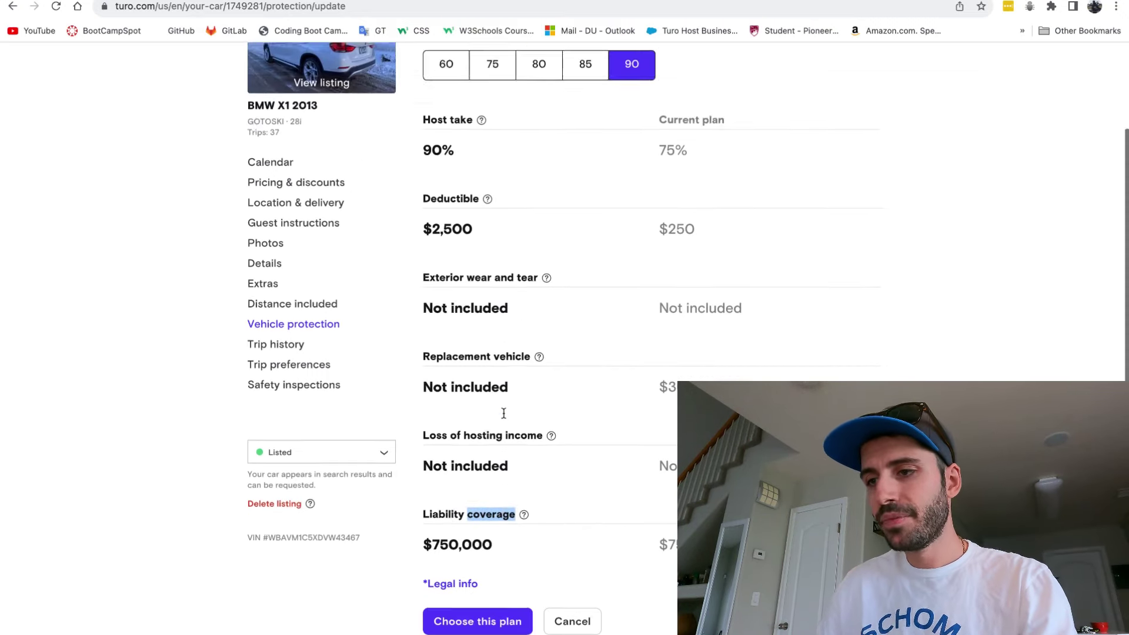
pyautogui.scroll(-1, 503, 424)
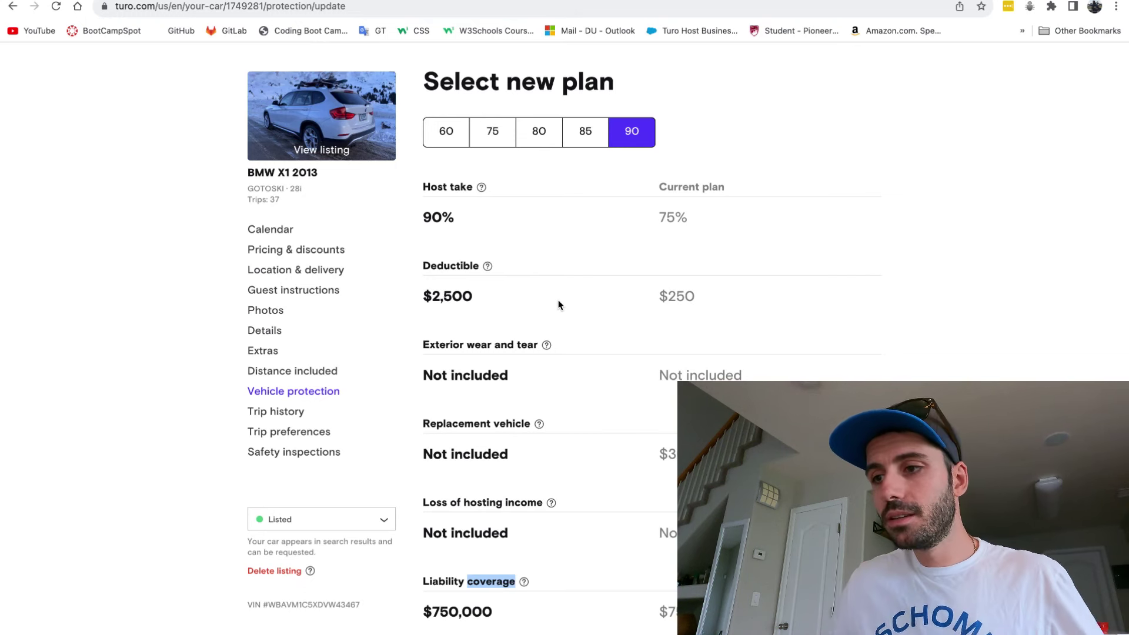
pyautogui.click(446, 132)
pyautogui.click(485, 138)
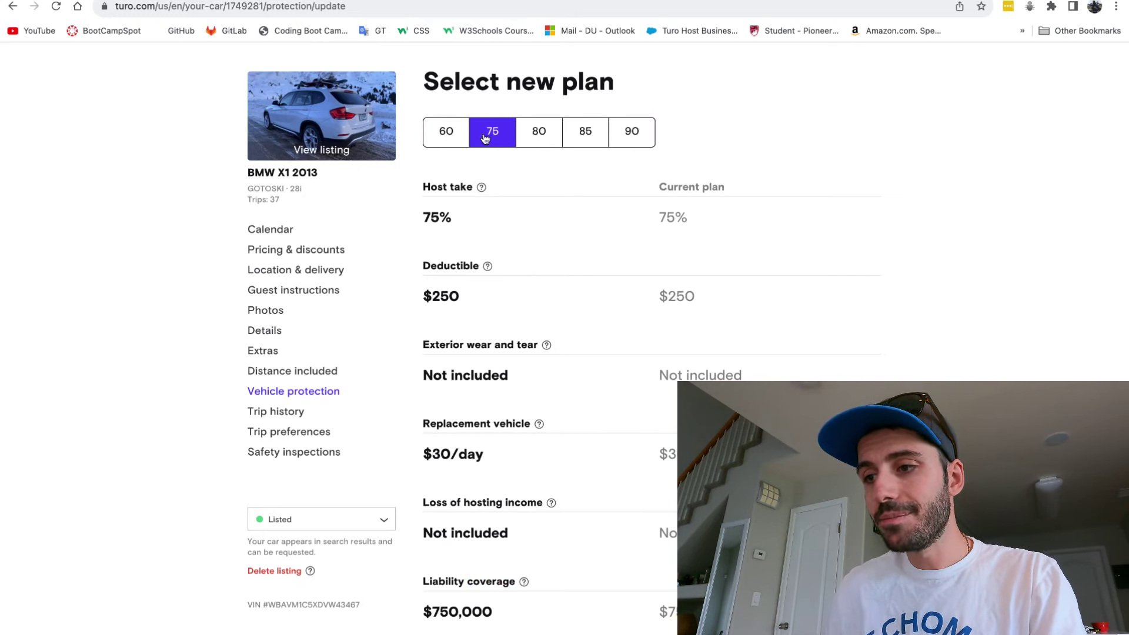
pyautogui.click(541, 141)
pyautogui.click(585, 143)
pyautogui.click(624, 145)
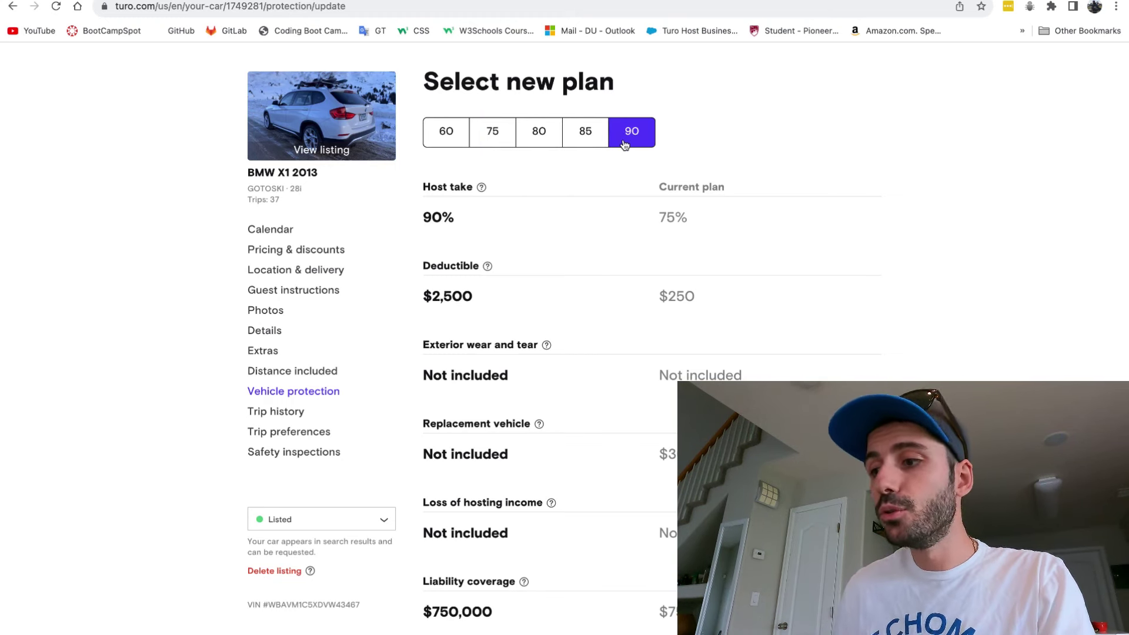
pyautogui.click(484, 143)
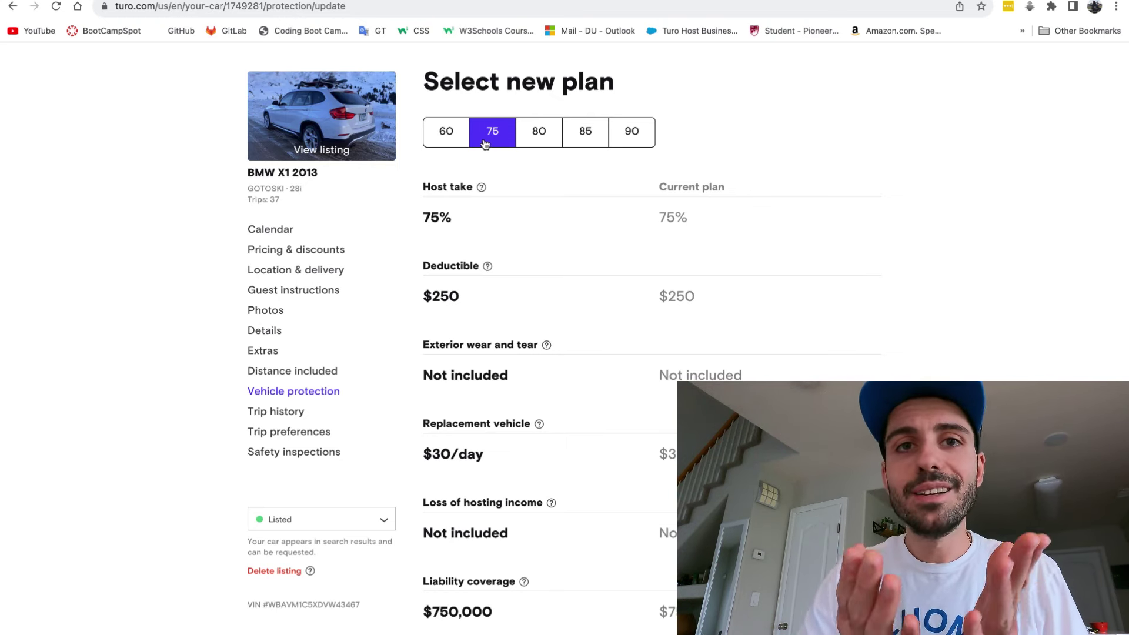
pyautogui.click(629, 133)
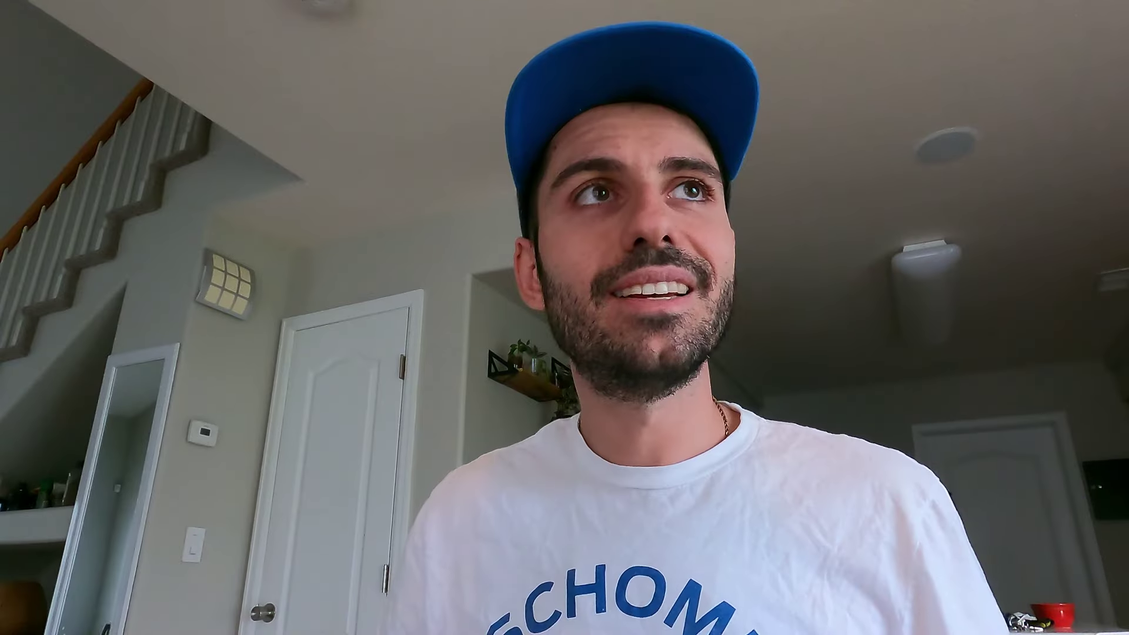